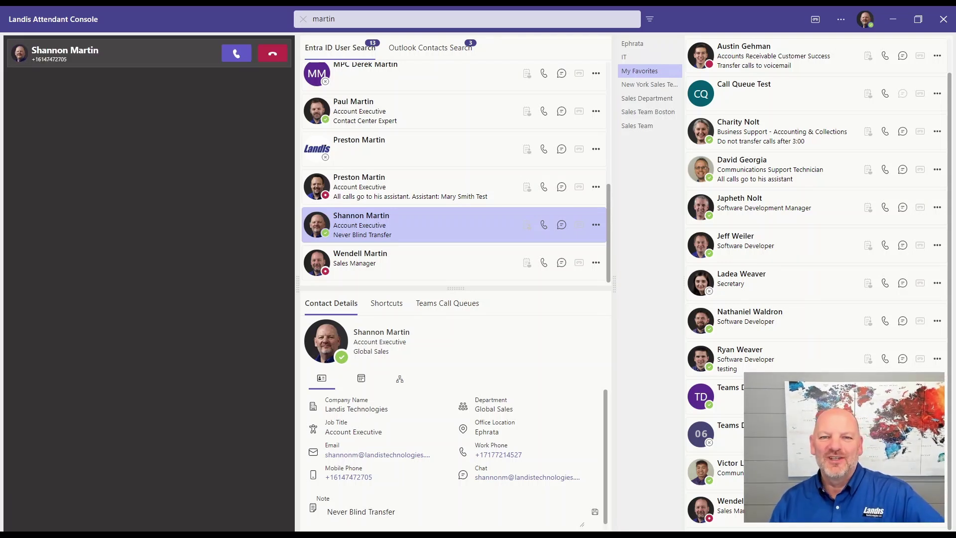
Answer the ringing call, whose contact note reads 'Never Blind Transfer'.
{"action": "left_click", "coordinate": [236, 53]}
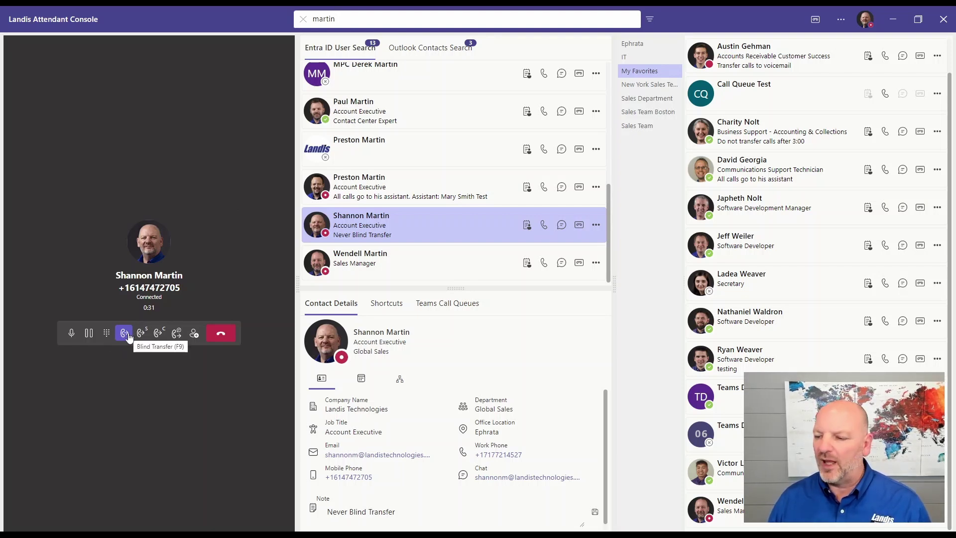
Blind-transfer the call (F9) to Teams Demo 04 from My Favorites.
{"action": "left_click", "coordinate": [129, 338]}
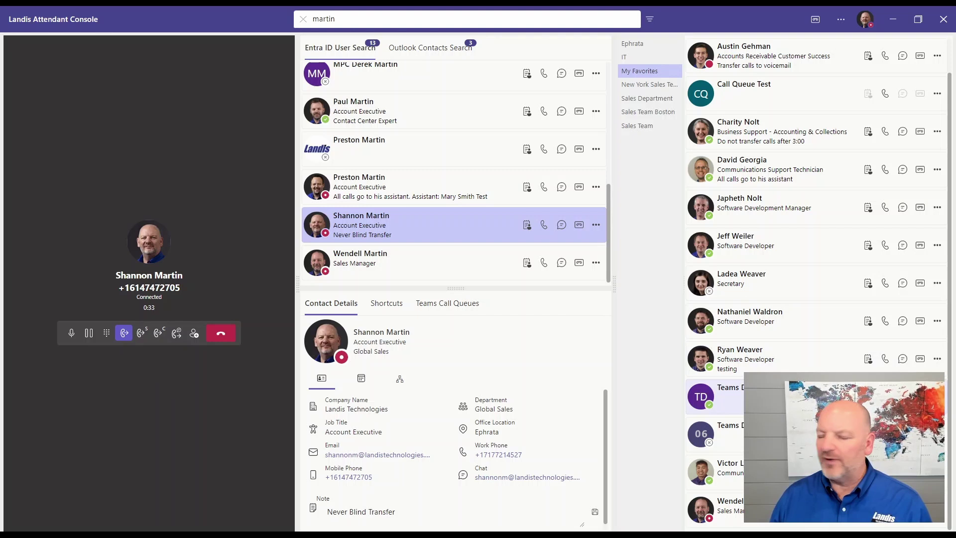
{"action": "left_click", "coordinate": [722, 398]}
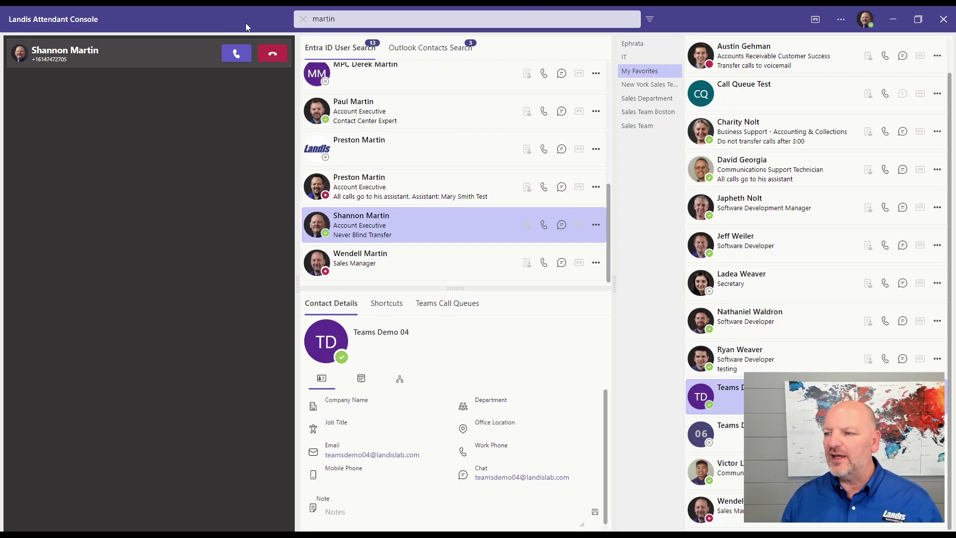
Answer the returning call and start adding another participant to it.
{"action": "left_click", "coordinate": [238, 54]}
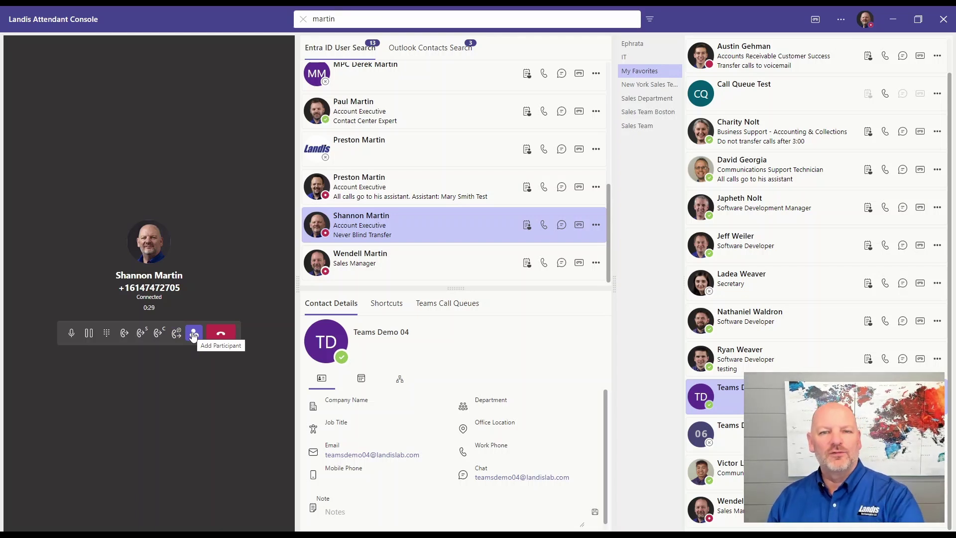
{"action": "left_click", "coordinate": [194, 336]}
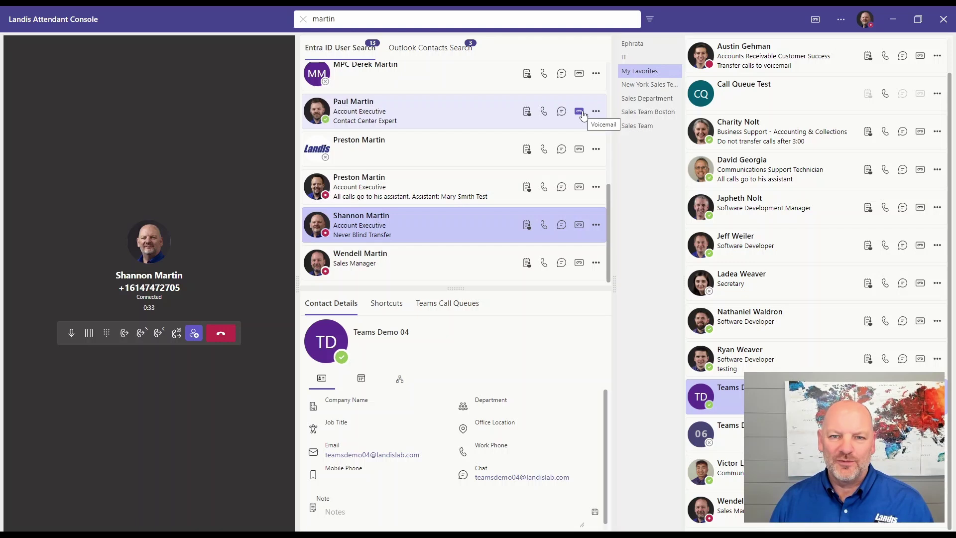
Send a prefilled callback reminder to the Contact Center Expert account executive.
{"action": "left_click", "coordinate": [528, 115]}
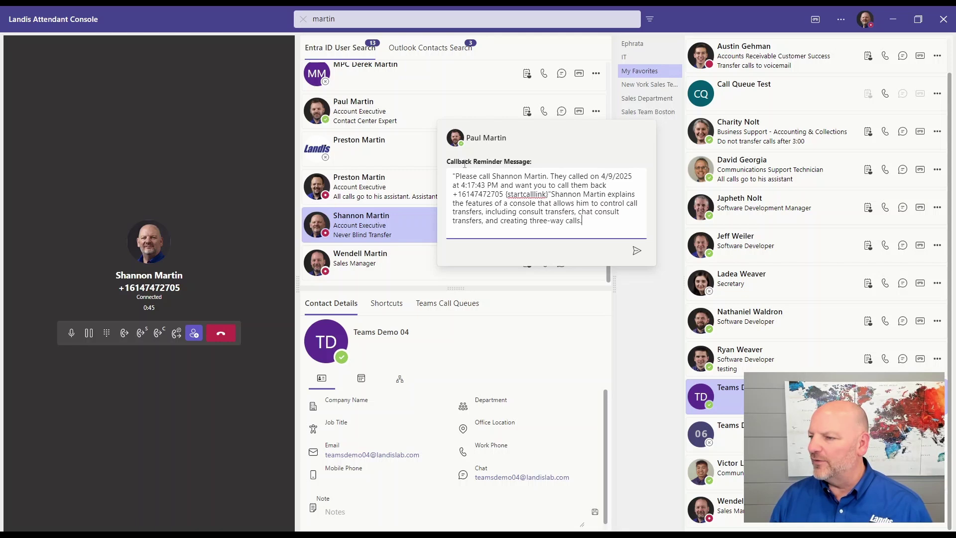
{"action": "left_click", "coordinate": [388, 117]}
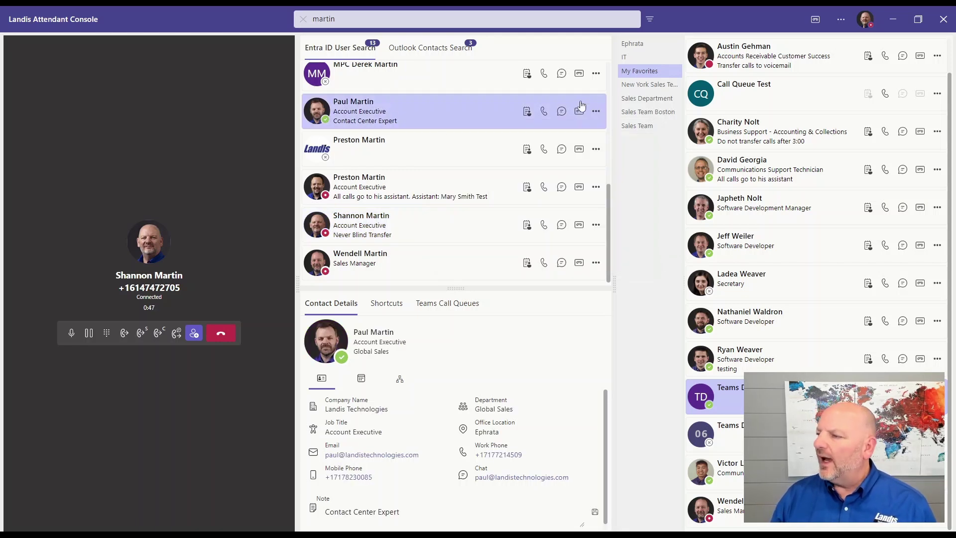
Check colleagues' presence status in the contact list.
{"action": "scroll", "coordinate": [407, 142], "scroll_direction": "up", "scroll_amount": 3}
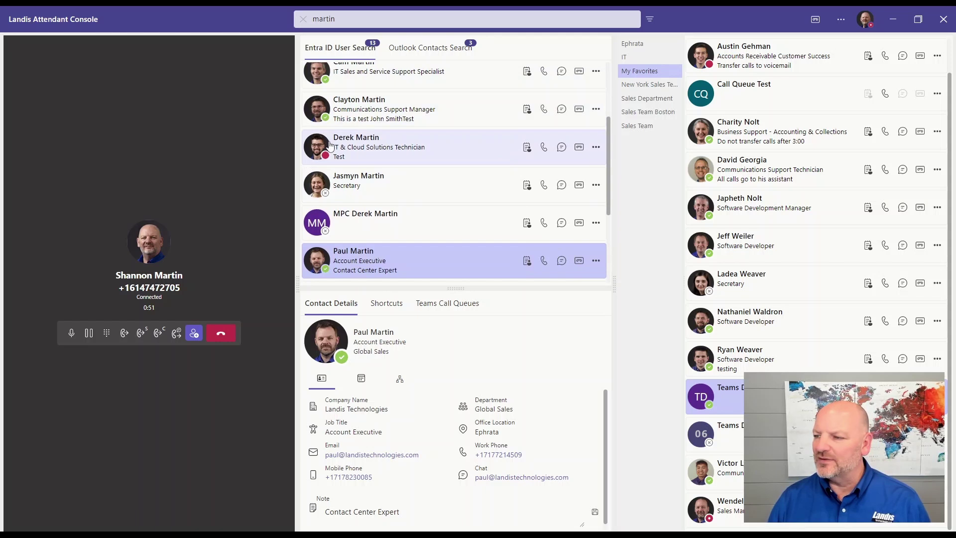
{"action": "scroll", "coordinate": [360, 149], "scroll_direction": "down", "scroll_amount": 1}
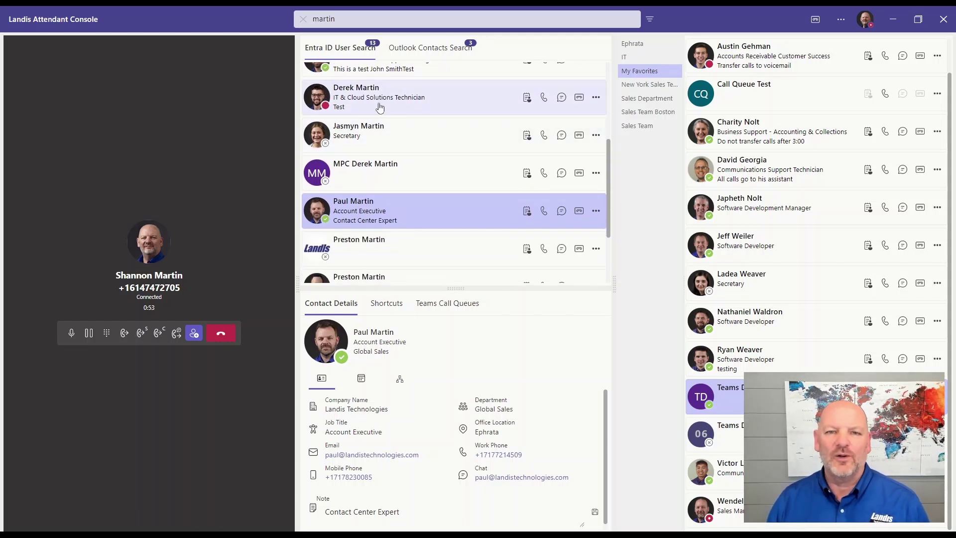
{"action": "mouse_move", "coordinate": [328, 110]}
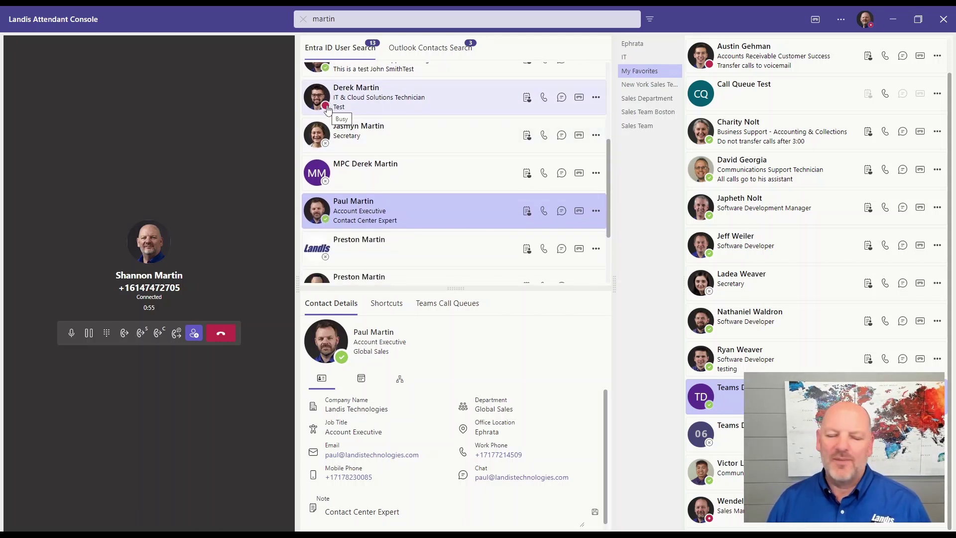
{"action": "scroll", "coordinate": [395, 100], "scroll_direction": "down", "scroll_amount": 2}
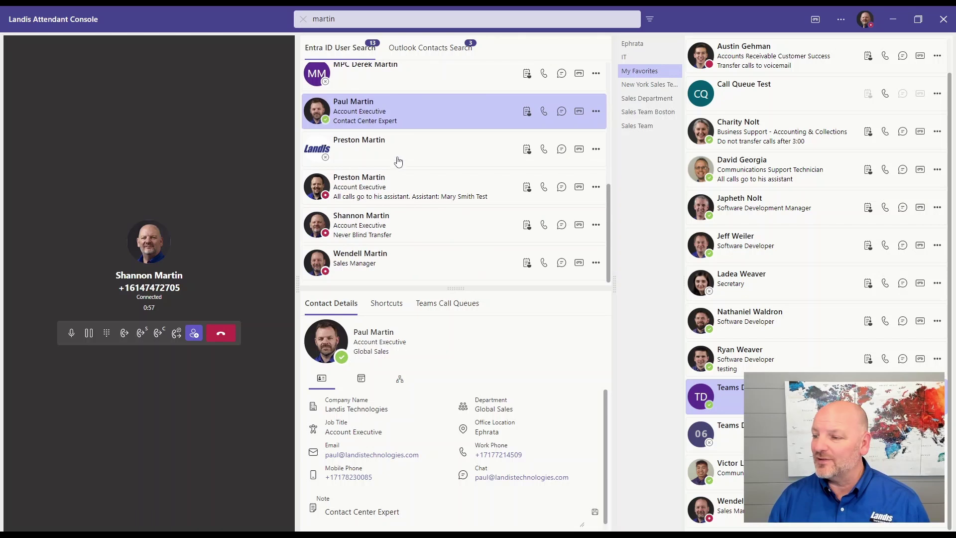
Show the Sales Team group's members and open the in-call account executive's details.
{"action": "mouse_move", "coordinate": [328, 197]}
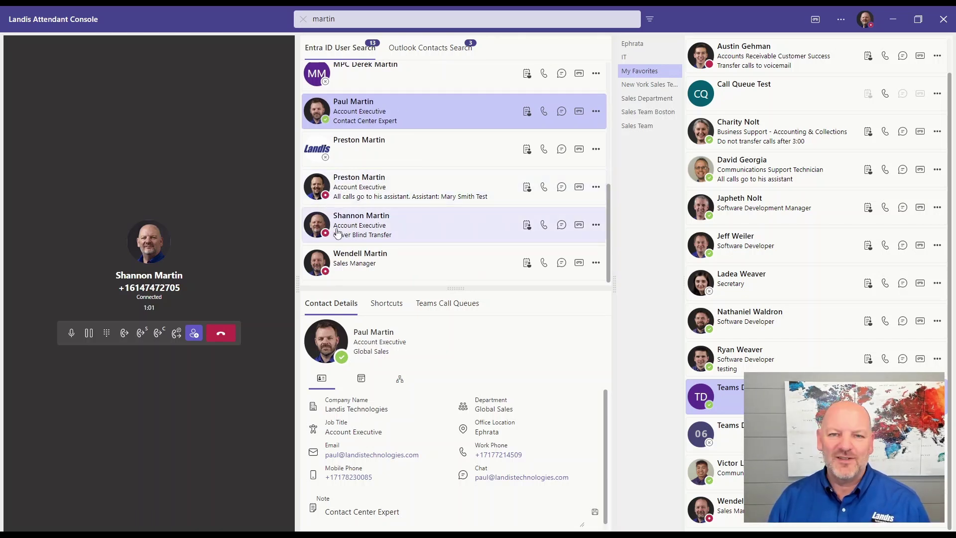
{"action": "left_click", "coordinate": [641, 131]}
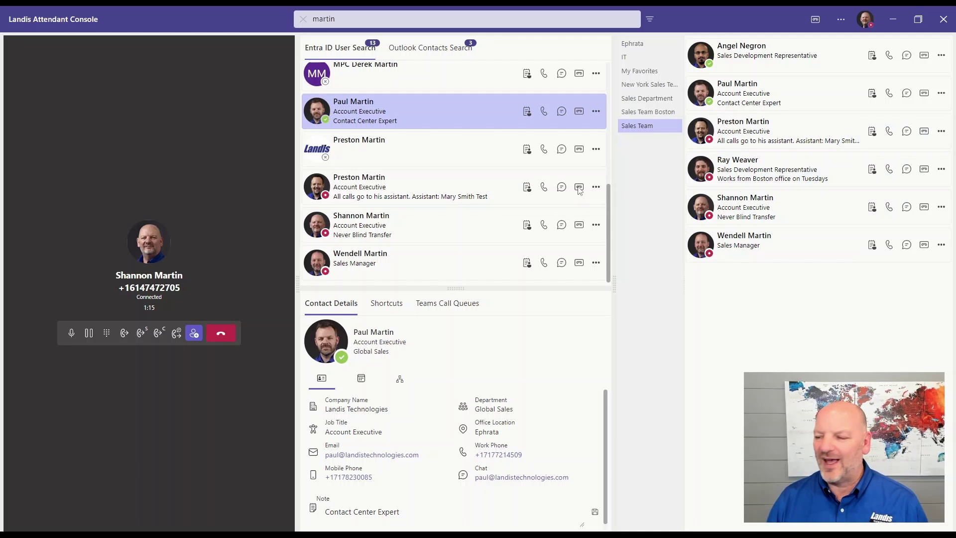
{"action": "left_click", "coordinate": [388, 188]}
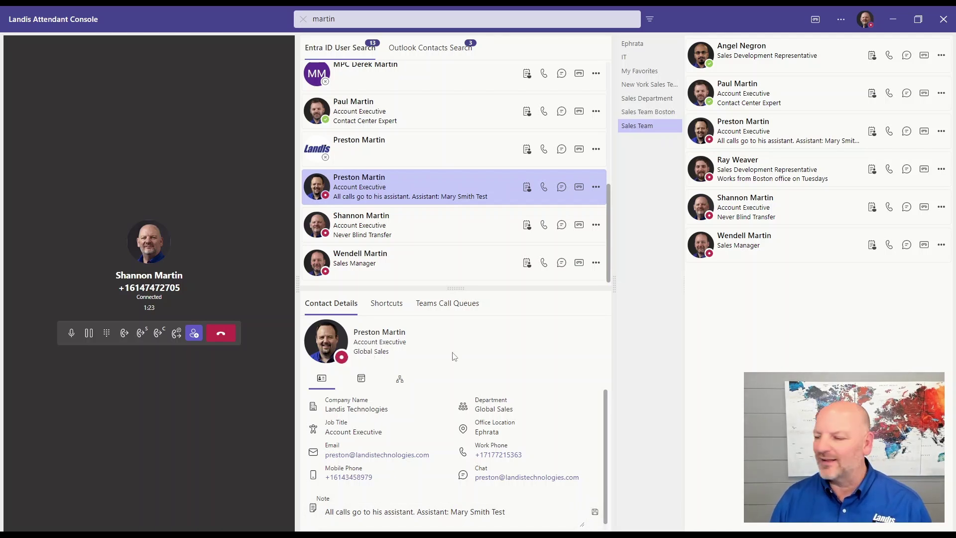
Review the contact's calendar and org chart, expanding Shares same manager.
{"action": "left_click", "coordinate": [361, 379]}
{"action": "scroll", "coordinate": [398, 491], "scroll_direction": "down", "scroll_amount": 2}
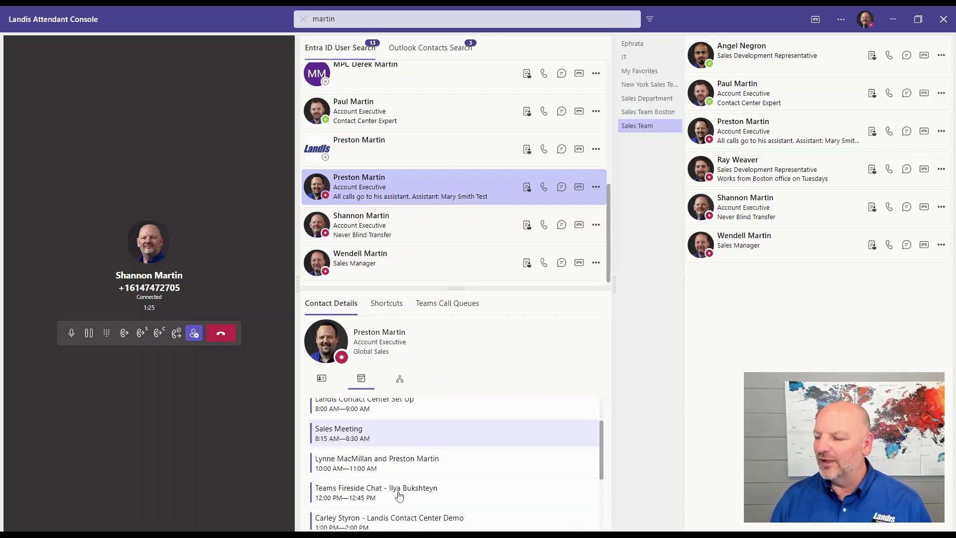
{"action": "left_click", "coordinate": [403, 385]}
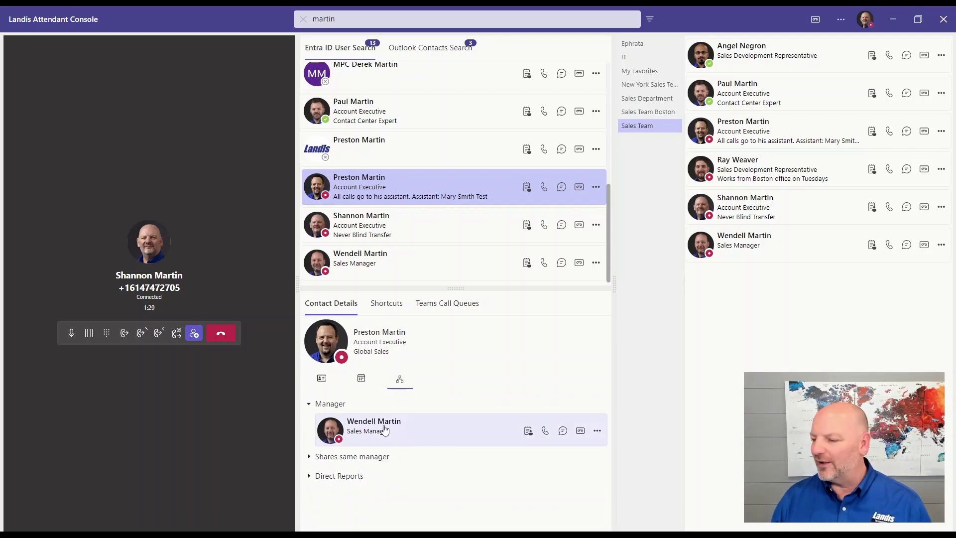
{"action": "left_click", "coordinate": [362, 457]}
Show the Shortcuts grid with Service Queue, Lunch Break and Available.
{"action": "scroll", "coordinate": [366, 467], "scroll_direction": "down", "scroll_amount": 2}
{"action": "scroll", "coordinate": [366, 467], "scroll_direction": "down", "scroll_amount": 6}
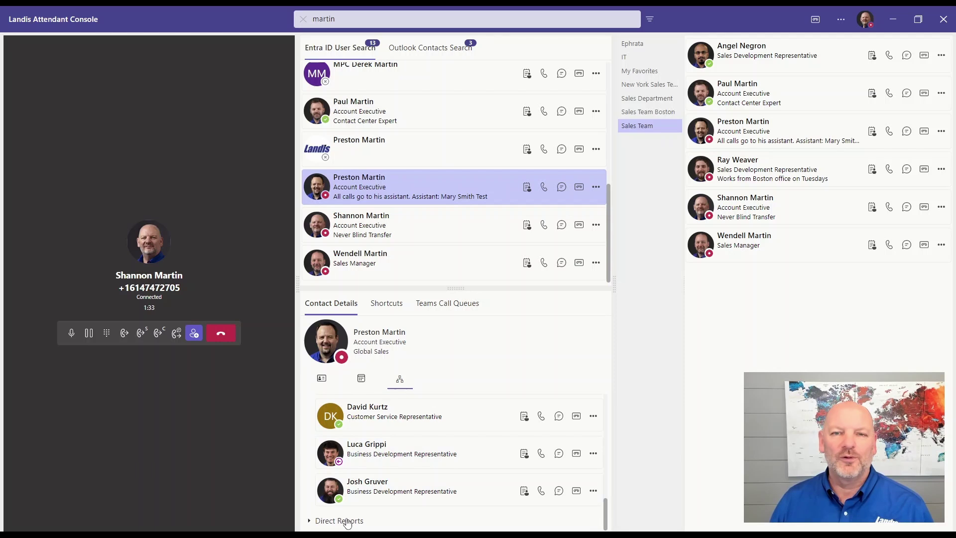
{"action": "left_click", "coordinate": [391, 304]}
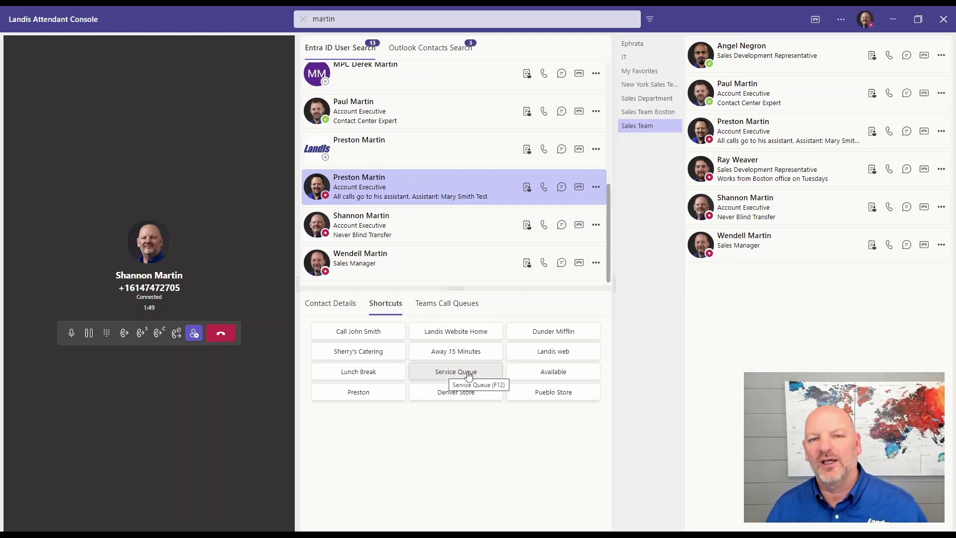
Return to the account executive's Contact Details, listing three colleagues sharing his manager.
{"action": "left_click", "coordinate": [331, 304]}
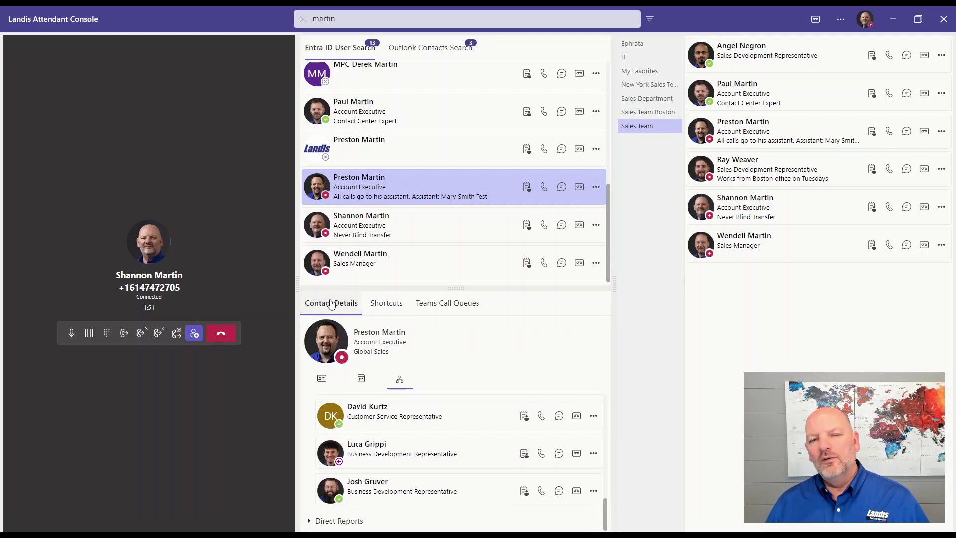